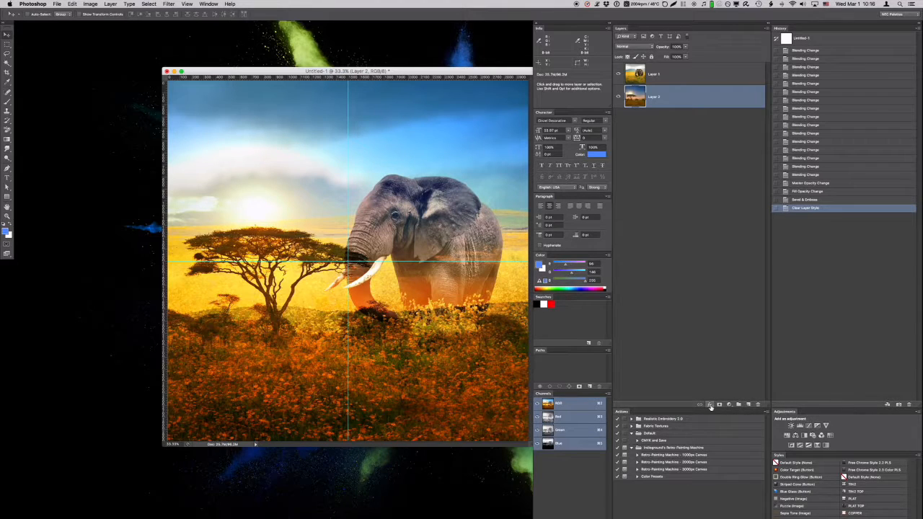
# Examine the available layer styles, image adjustments and adjustment layer types for the tree layer.
pyautogui.click(710, 405)
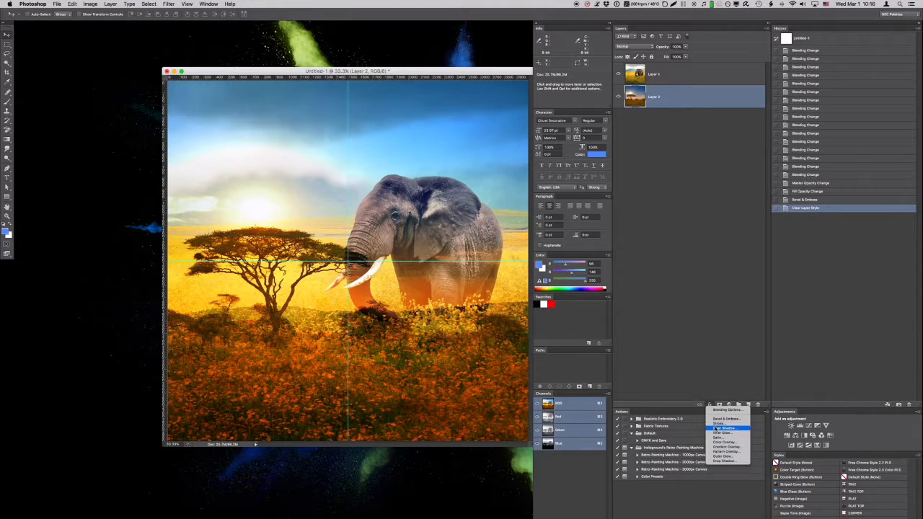
pyautogui.click(706, 367)
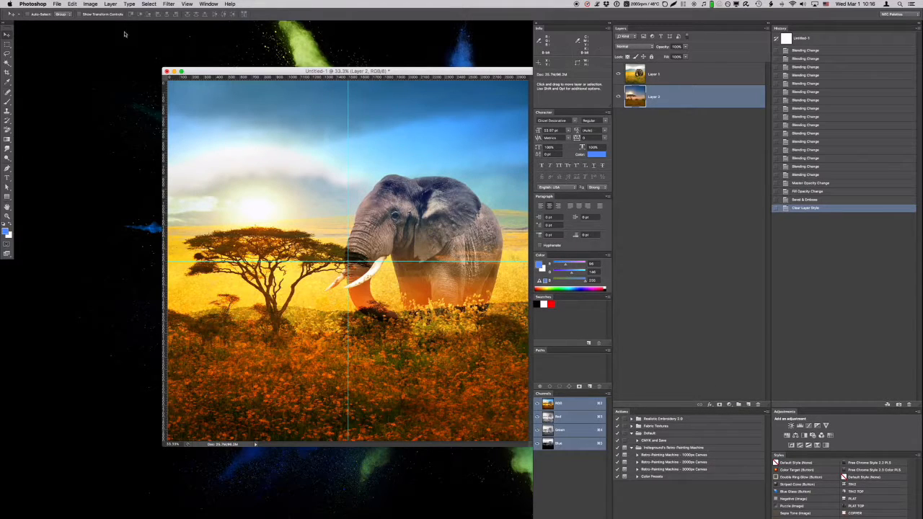
pyautogui.click(97, 3)
pyautogui.moveTo(99, 26)
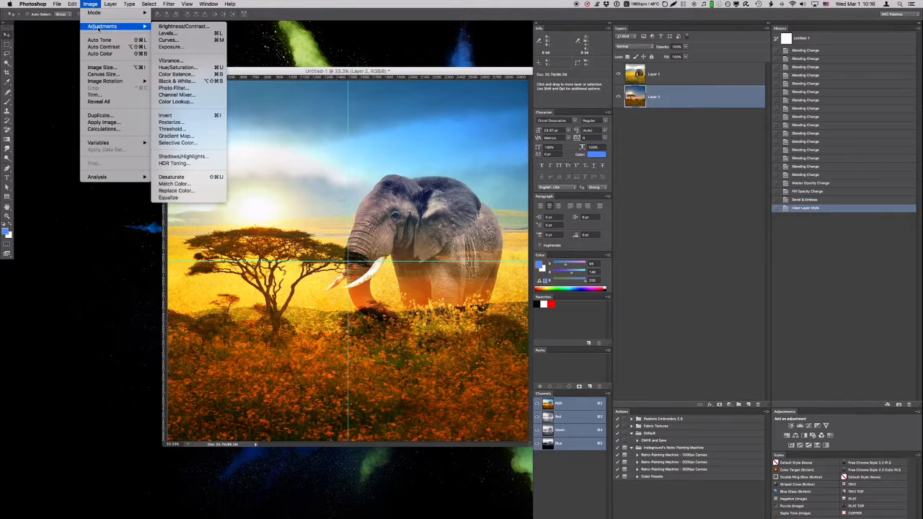
pyautogui.moveTo(111, 3)
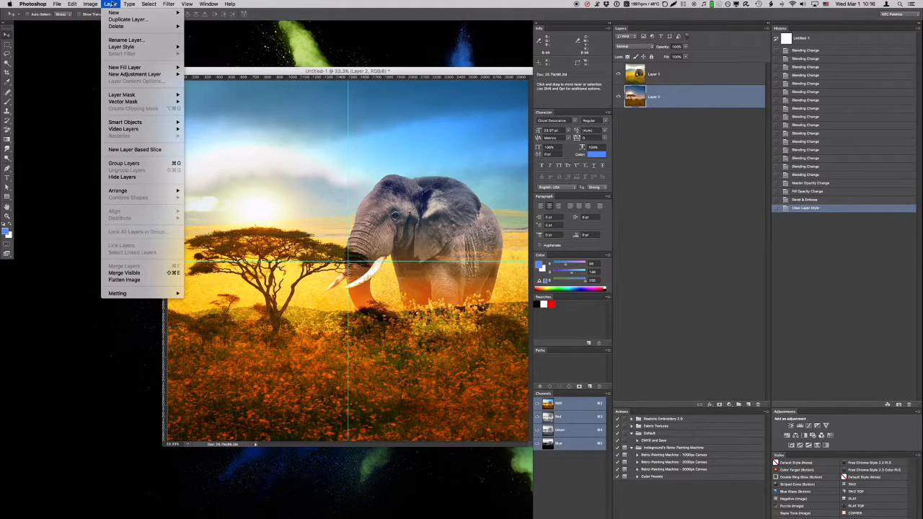
pyautogui.moveTo(118, 47)
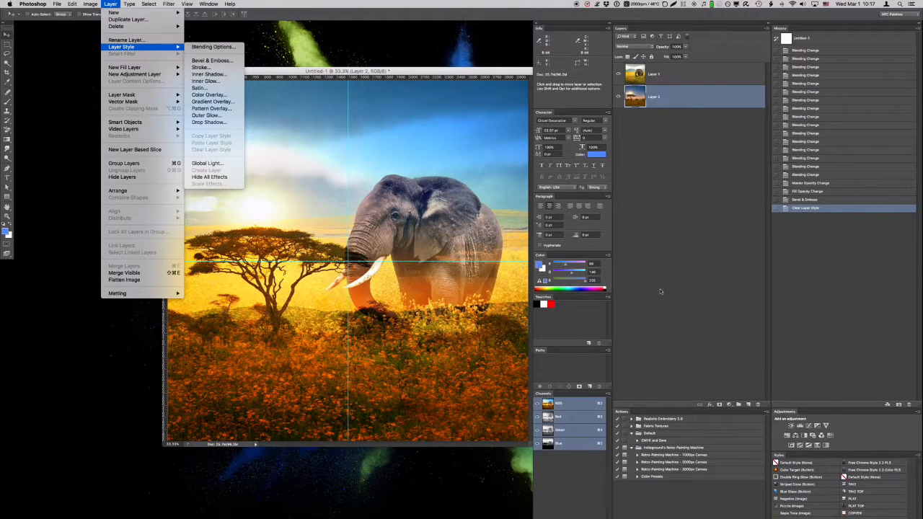
pyautogui.click(678, 307)
pyautogui.click(710, 405)
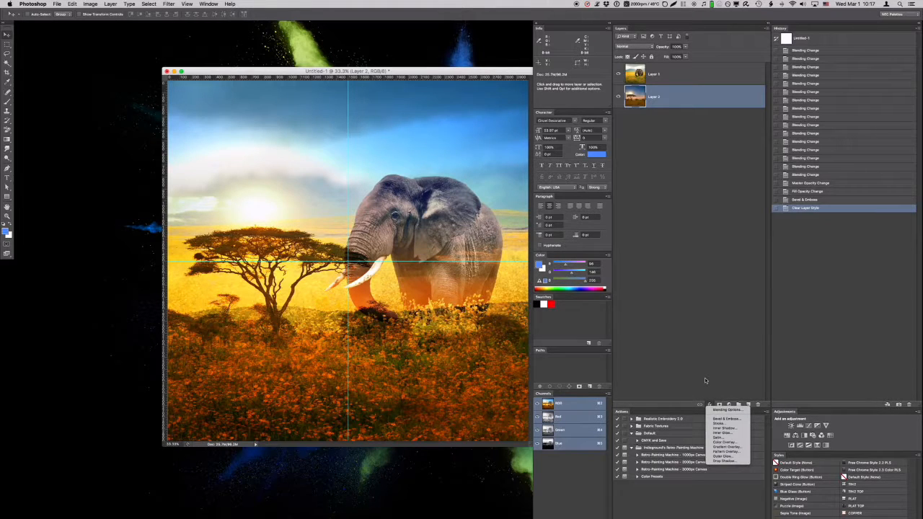
pyautogui.click(705, 381)
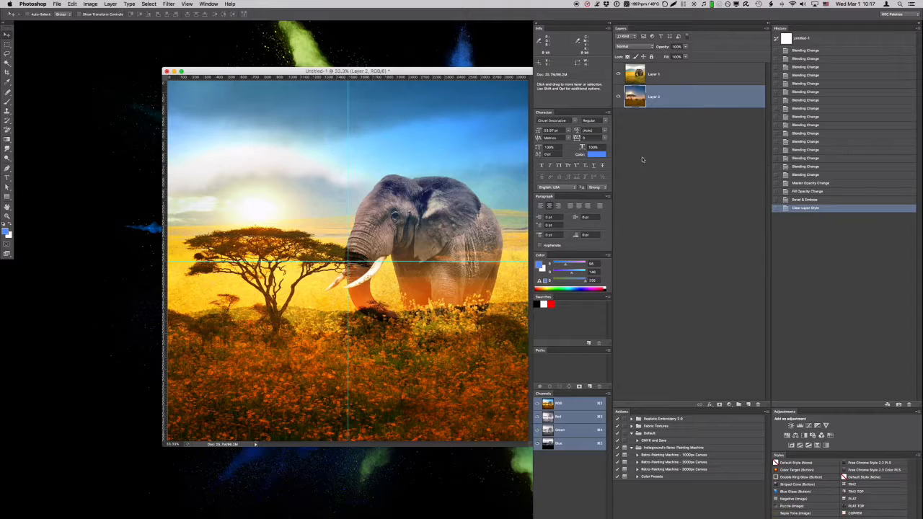
pyautogui.click(729, 405)
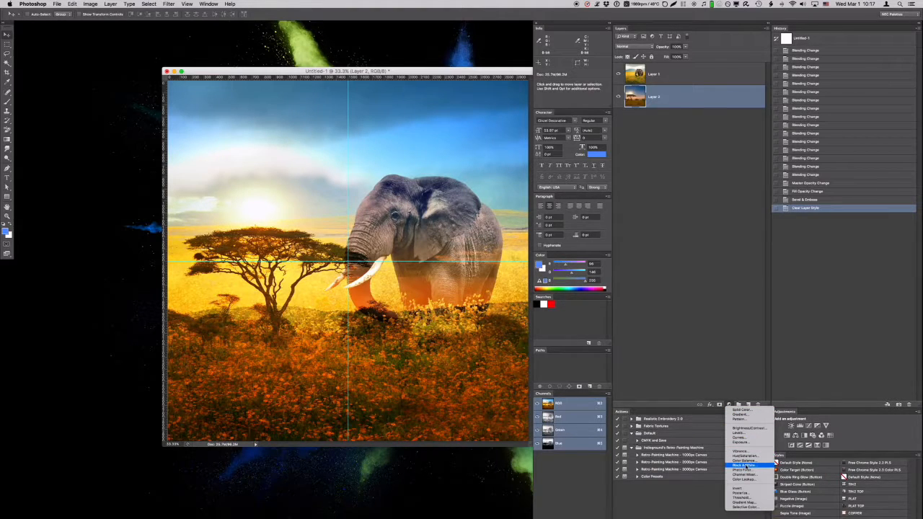
pyautogui.click(702, 390)
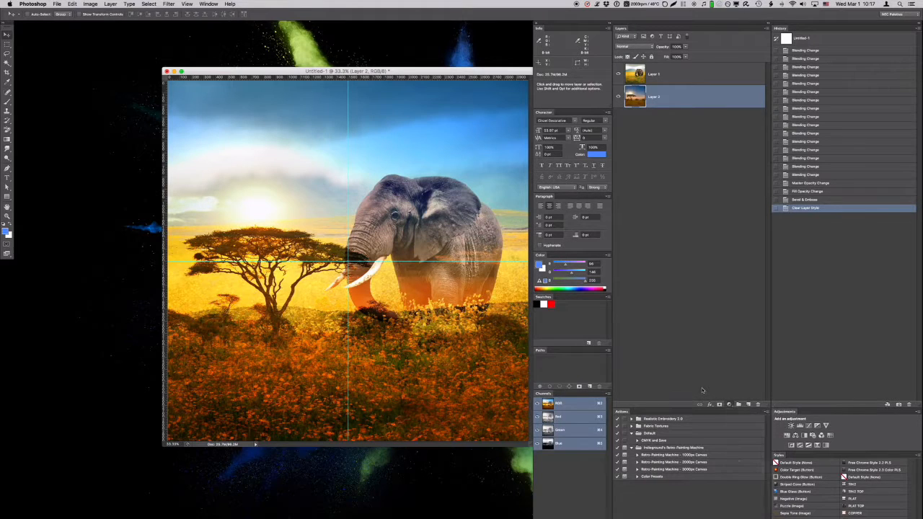
pyautogui.click(90, 4)
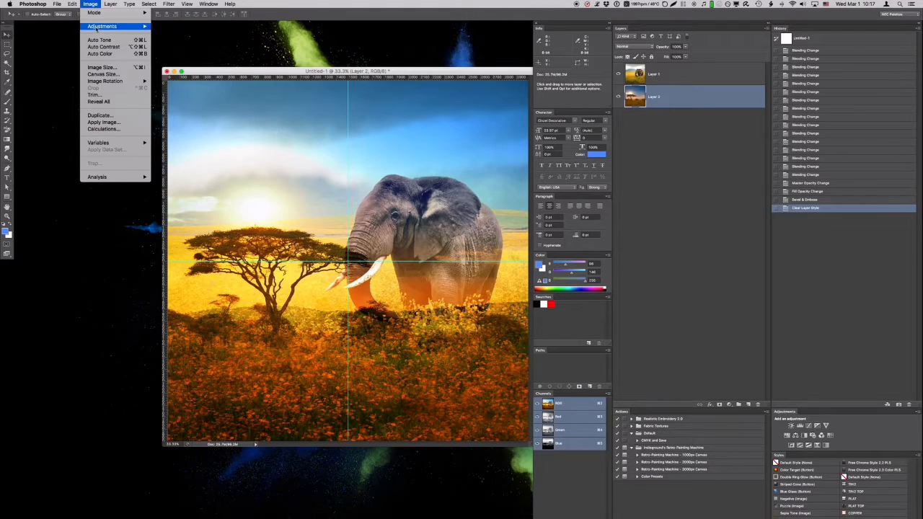
pyautogui.click(91, 4)
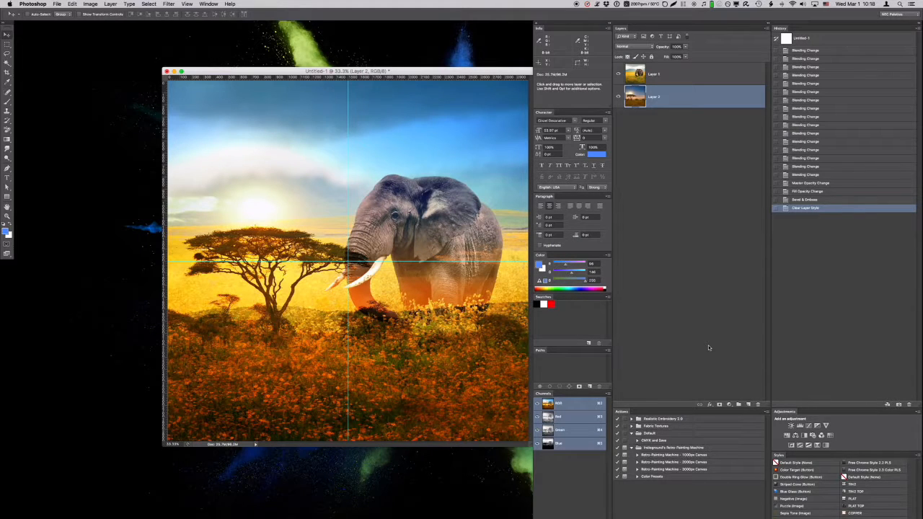
# Shift the elephant layer toward the lower left of the canvas and set its blending mode to Normal.
pyautogui.click(652, 81)
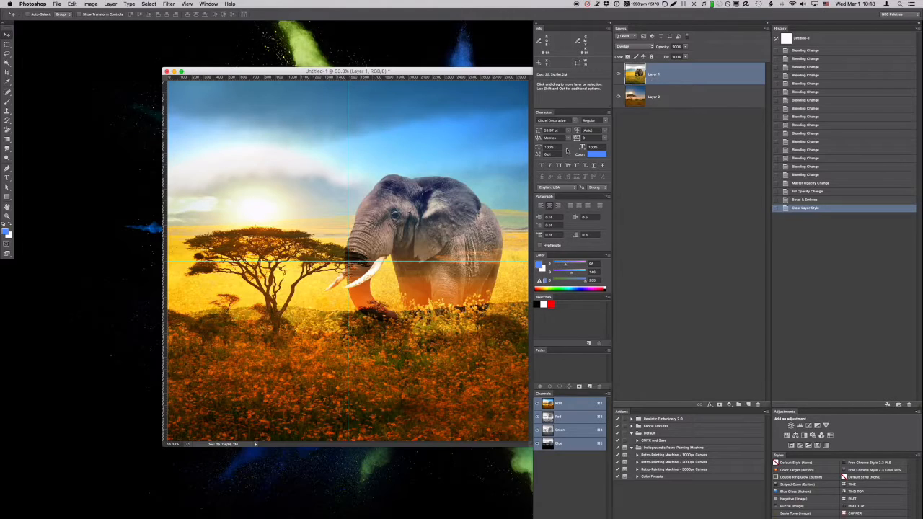
pyautogui.moveTo(472, 196); pyautogui.dragTo(399, 216)
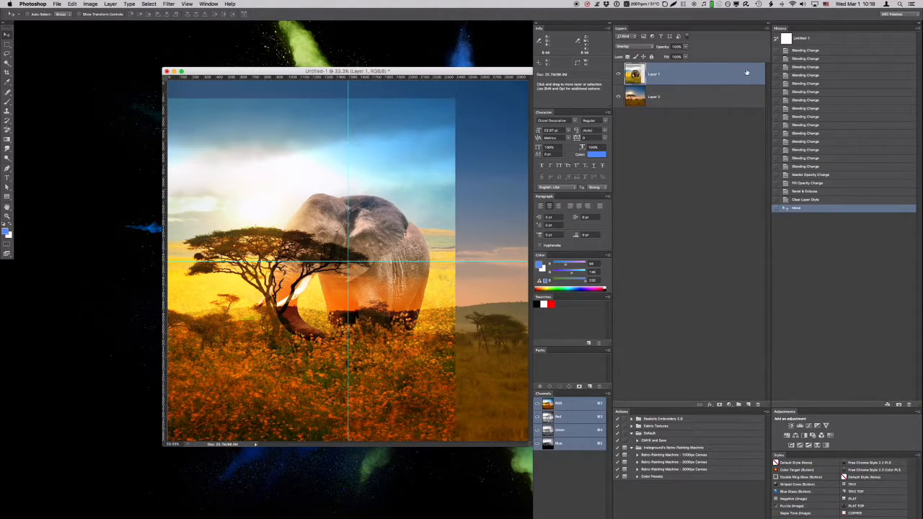
pyautogui.click(635, 47)
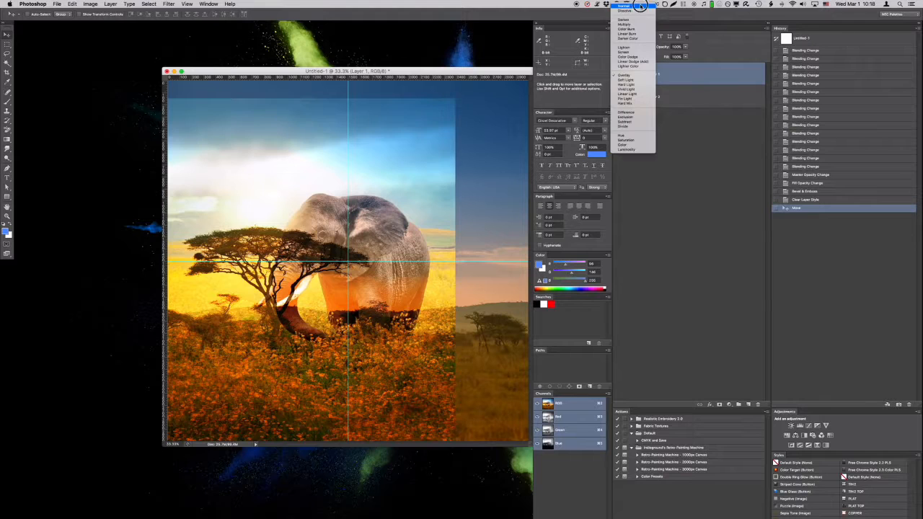
pyautogui.click(640, 6)
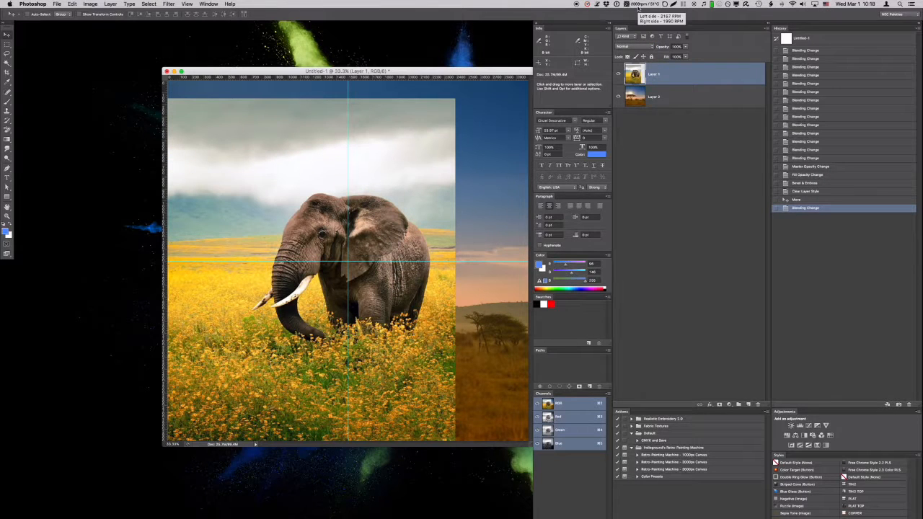
pyautogui.click(675, 94)
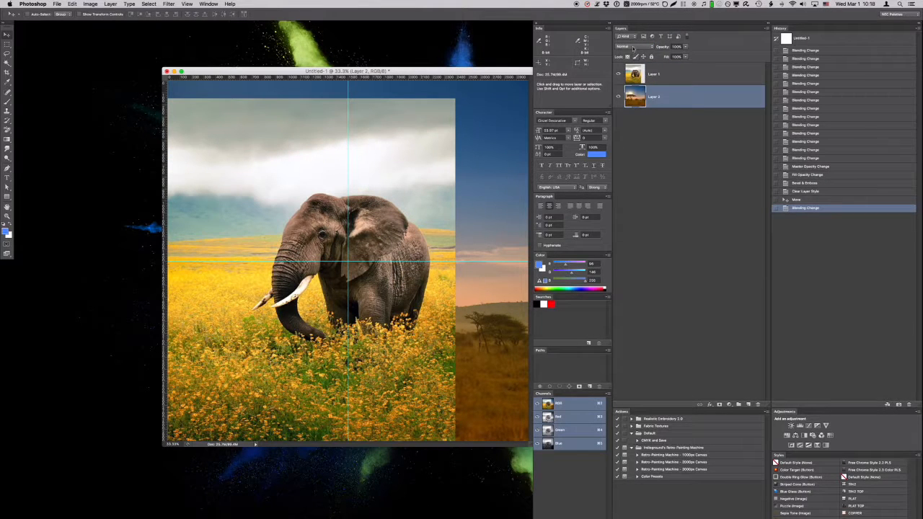
pyautogui.click(667, 73)
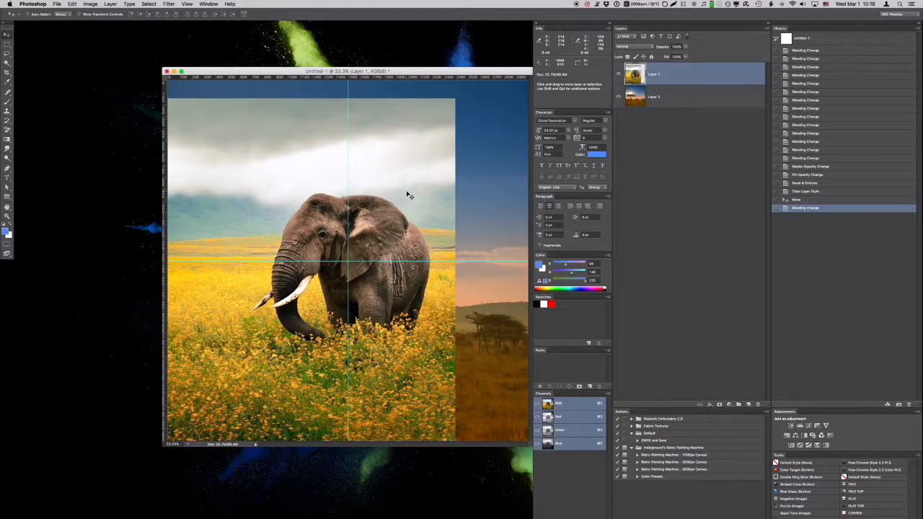
# Outline the elephant, including tusks and trunk, with the Lasso tool and turn the selection into a layer mask on Layer 1.
pyautogui.click(7, 54)
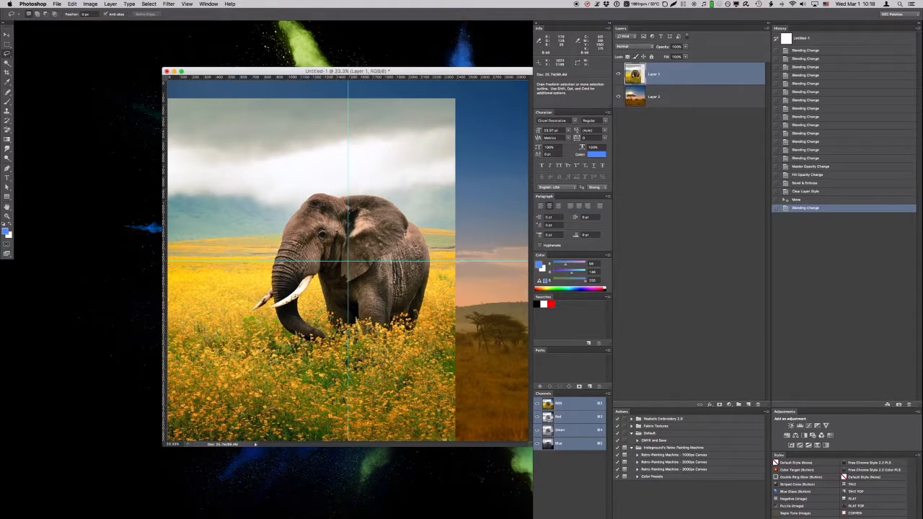
pyautogui.press('alt')
pyautogui.moveTo(314, 347)
pyautogui.mouseDown()
pyautogui.moveTo(269, 309)
pyautogui.moveTo(277, 308)
pyautogui.moveTo(274, 296)
pyautogui.mouseUp()
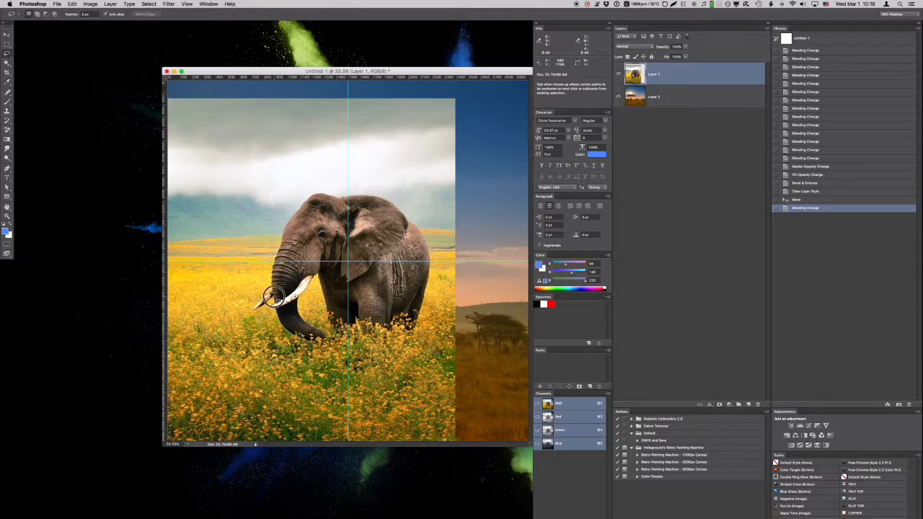
pyautogui.keyDown('alt'); pyautogui.click(250, 312); pyautogui.keyUp('alt')
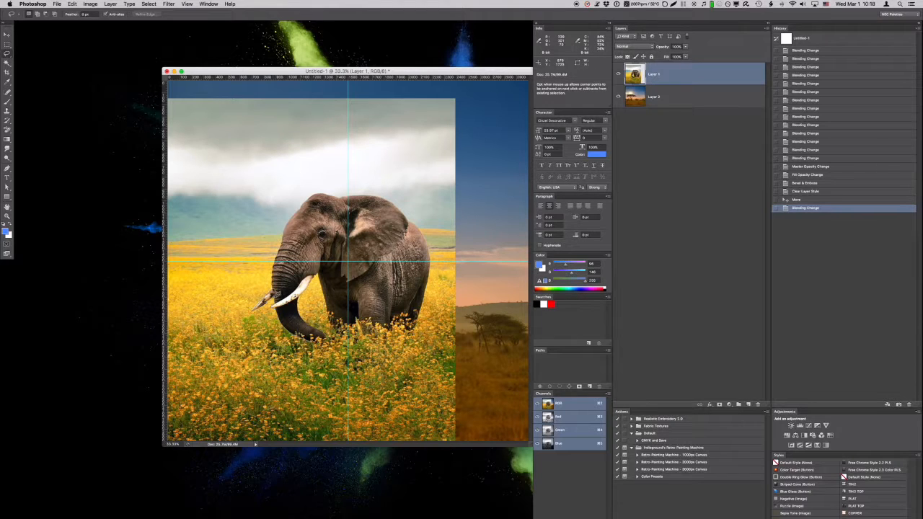
pyautogui.keyDown('alt'); pyautogui.click(271, 270); pyautogui.keyUp('alt')
pyautogui.keyDown('alt'); pyautogui.click(282, 241); pyautogui.keyUp('alt')
pyautogui.keyDown('alt'); pyautogui.click(284, 227); pyautogui.keyUp('alt')
pyautogui.keyDown('alt'); pyautogui.click(291, 218); pyautogui.keyUp('alt')
pyautogui.keyDown('alt'); pyautogui.click(300, 207); pyautogui.keyUp('alt')
pyautogui.keyDown('alt'); pyautogui.click(309, 197); pyautogui.keyUp('alt')
pyautogui.keyDown('alt'); pyautogui.click(317, 194); pyautogui.keyUp('alt')
pyautogui.keyDown('alt'); pyautogui.click(325, 193); pyautogui.keyUp('alt')
pyautogui.keyDown('alt'); pyautogui.click(341, 199); pyautogui.keyUp('alt')
pyautogui.keyDown('alt'); pyautogui.click(358, 195); pyautogui.keyUp('alt')
pyautogui.keyDown('alt'); pyautogui.click(379, 198); pyautogui.keyUp('alt')
pyautogui.keyDown('alt'); pyautogui.click(394, 205); pyautogui.keyUp('alt')
pyautogui.keyDown('alt'); pyautogui.click(416, 226); pyautogui.keyUp('alt')
pyautogui.moveTo(422, 235)
pyautogui.mouseDown()
pyautogui.moveTo(432, 272)
pyautogui.moveTo(419, 332)
pyautogui.moveTo(330, 329)
pyautogui.moveTo(322, 276)
pyautogui.moveTo(297, 320)
pyautogui.moveTo(325, 339)
pyautogui.mouseUp()
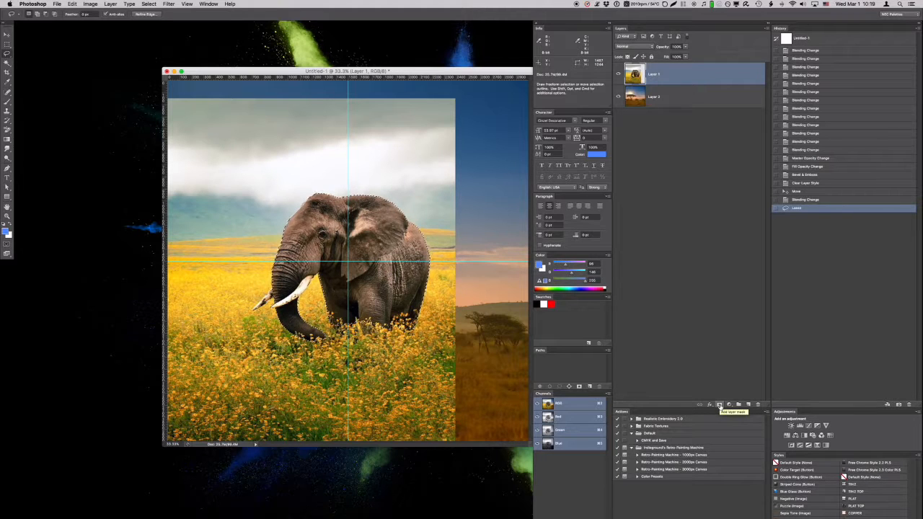
pyautogui.click(719, 405)
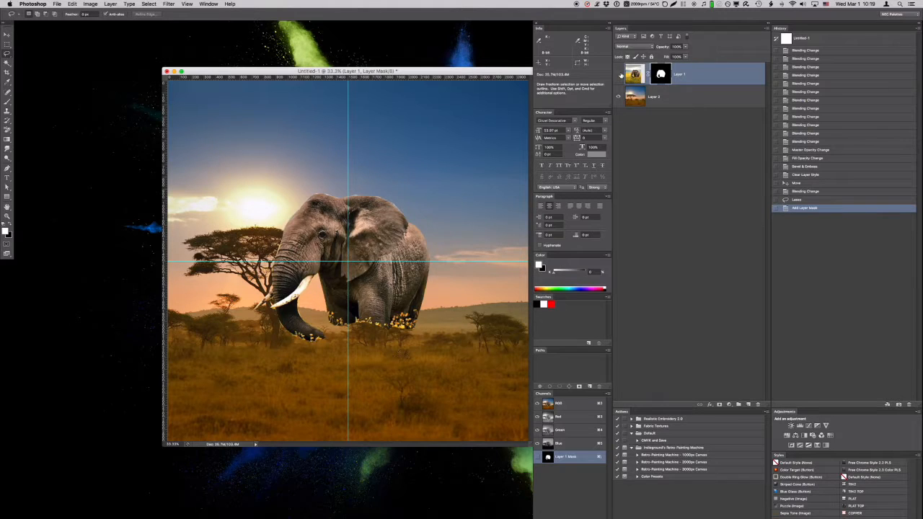
# Hide the elephant layer while selecting the ground below the horizon with the Lasso tool, and show the layer again.
pyautogui.click(618, 75)
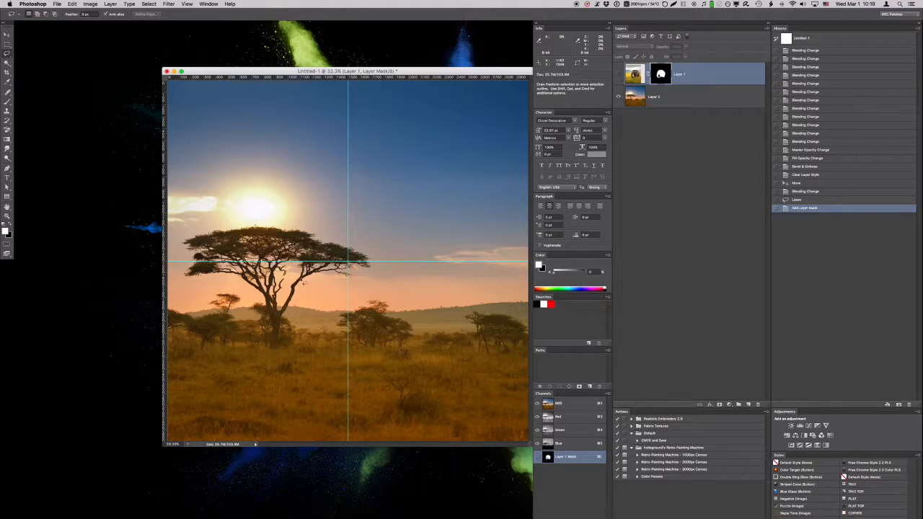
pyautogui.press('alt')
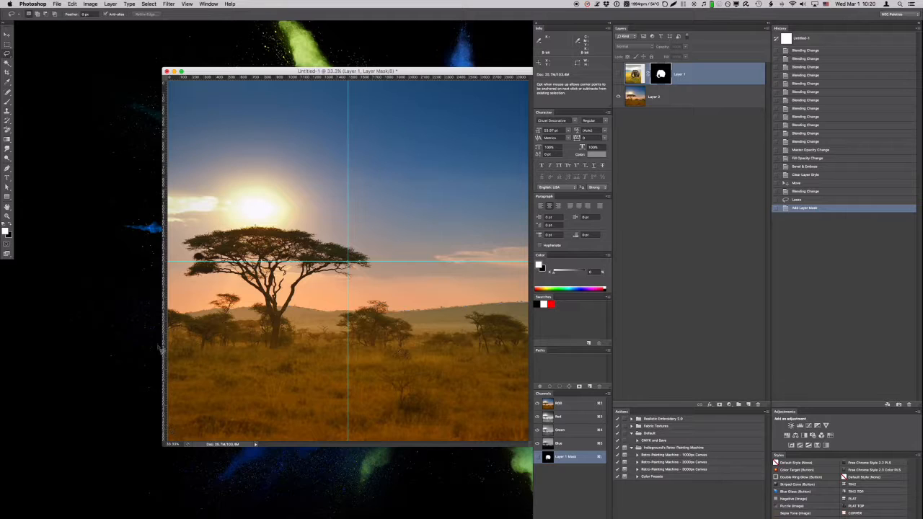
pyautogui.click(168, 329)
pyautogui.moveTo(287, 310)
pyautogui.mouseDown()
pyautogui.moveTo(527, 302)
pyautogui.moveTo(165, 444)
pyautogui.mouseUp()
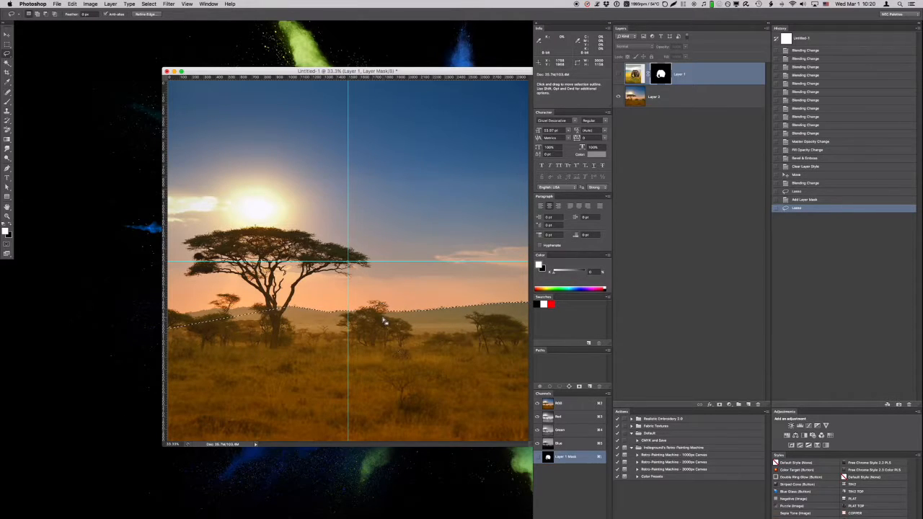
pyautogui.click(618, 76)
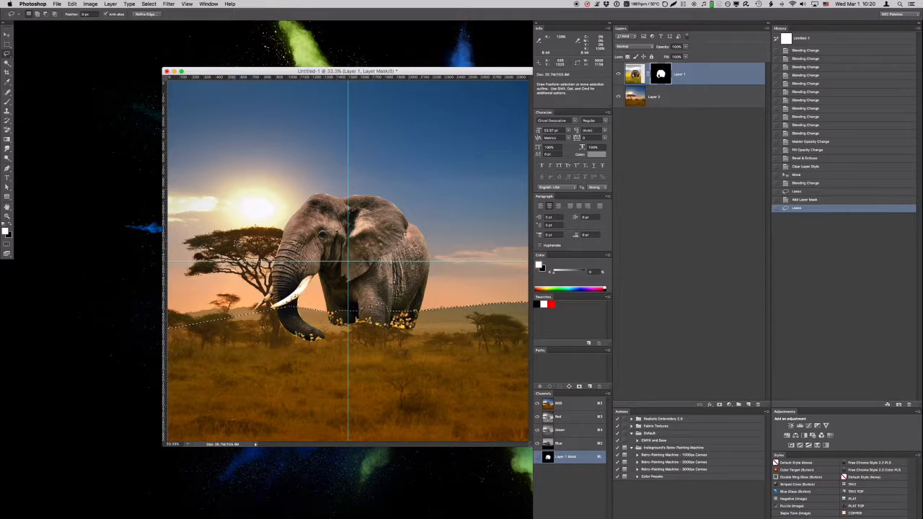
pyautogui.press('alt')
pyautogui.moveTo(261, 312)
pyautogui.mouseDown()
pyautogui.moveTo(306, 353)
pyautogui.moveTo(330, 347)
pyautogui.moveTo(330, 332)
pyautogui.moveTo(292, 281)
pyautogui.mouseUp()
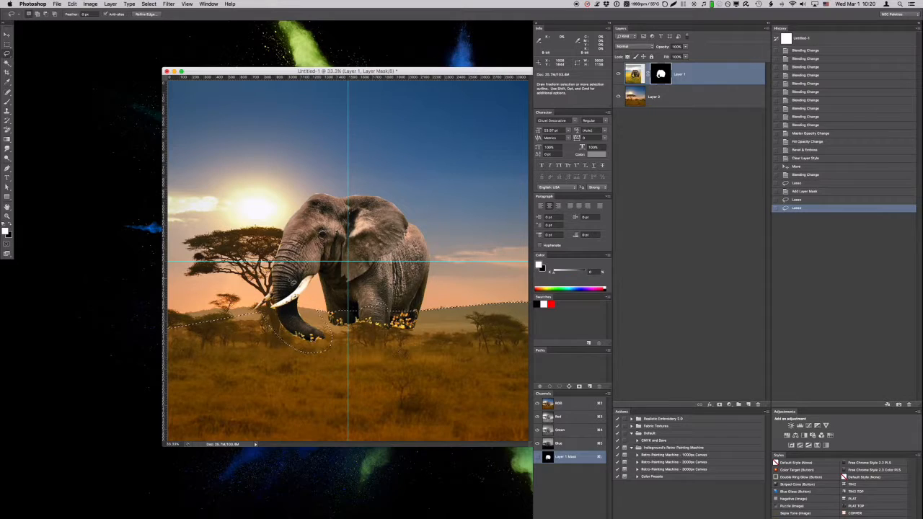
pyautogui.press('super+z')
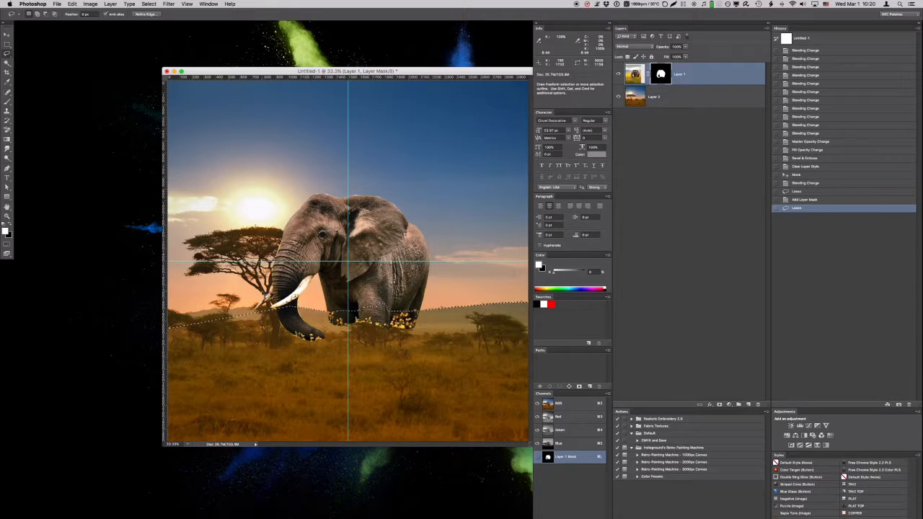
# Subtract a loose lasso area around the elephant's trunk from the ground selection.
pyautogui.press('alt')
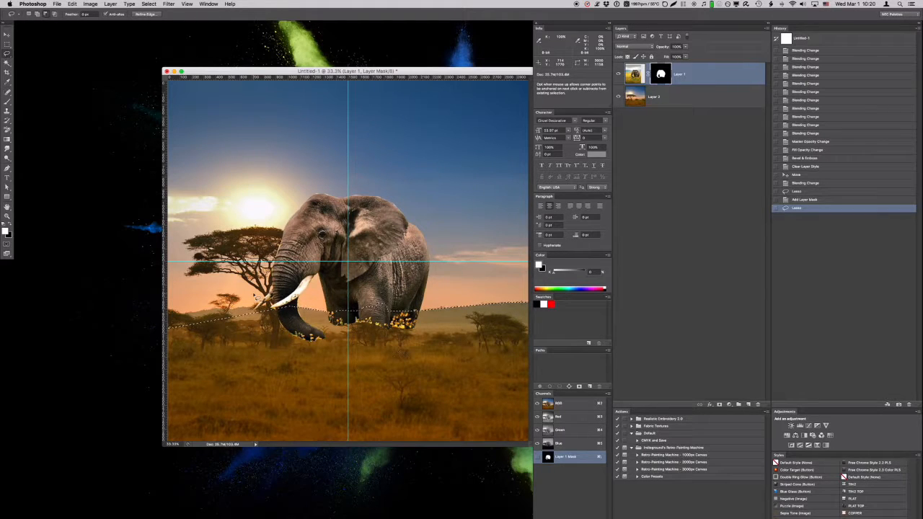
pyautogui.press('alt')
pyautogui.press('shift')
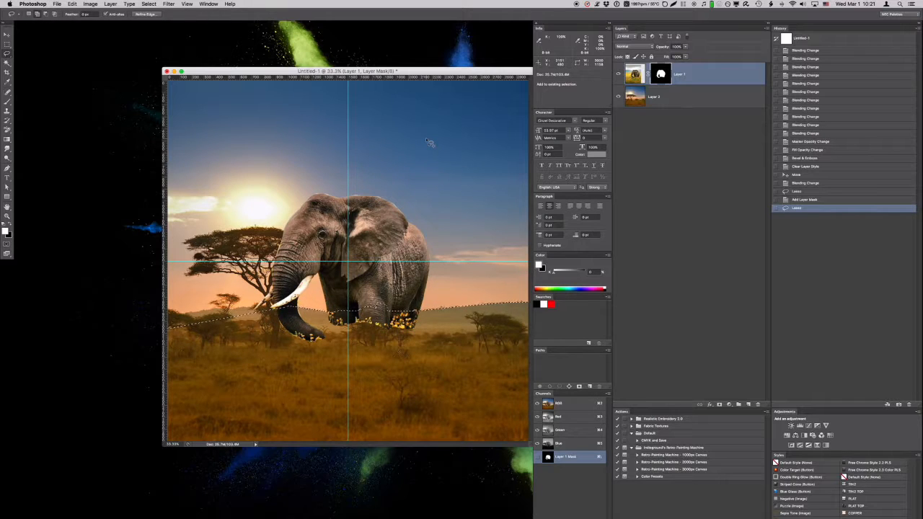
pyautogui.press('alt')
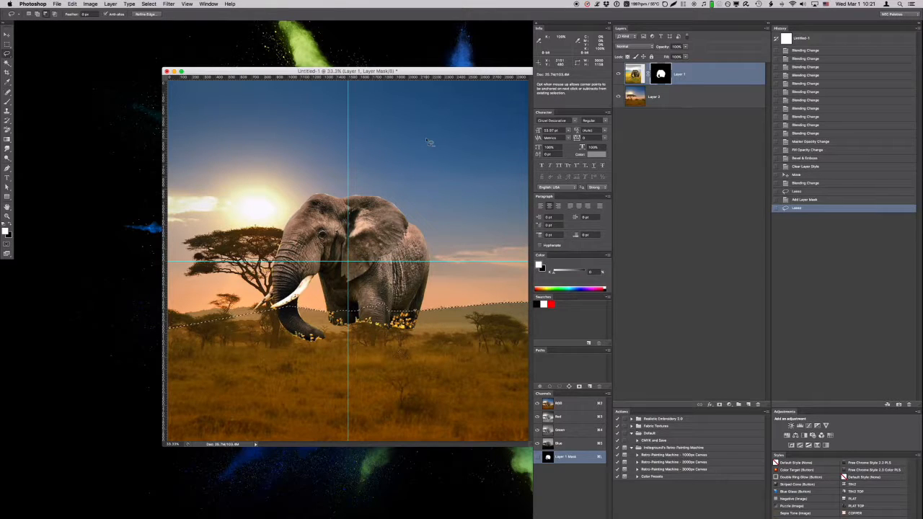
pyautogui.moveTo(258, 310)
pyautogui.mouseDown()
pyautogui.moveTo(271, 337)
pyautogui.moveTo(312, 352)
pyautogui.moveTo(331, 336)
pyautogui.moveTo(296, 292)
pyautogui.moveTo(260, 310)
pyautogui.mouseUp()
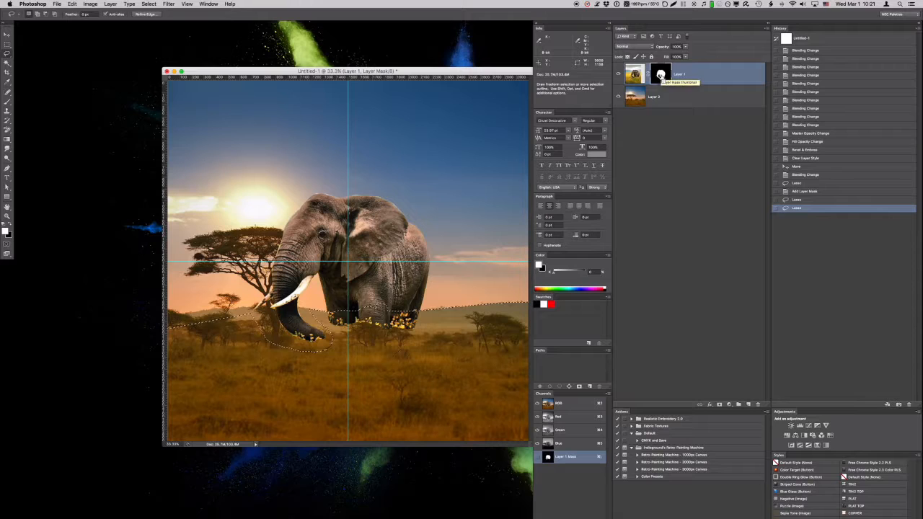
# Fill the selected ground area on Layer 1's mask with black, deselect it, and compare the layer with its mask disabled and enabled.
pyautogui.press('super+BackSpace')
pyautogui.press('super+d')
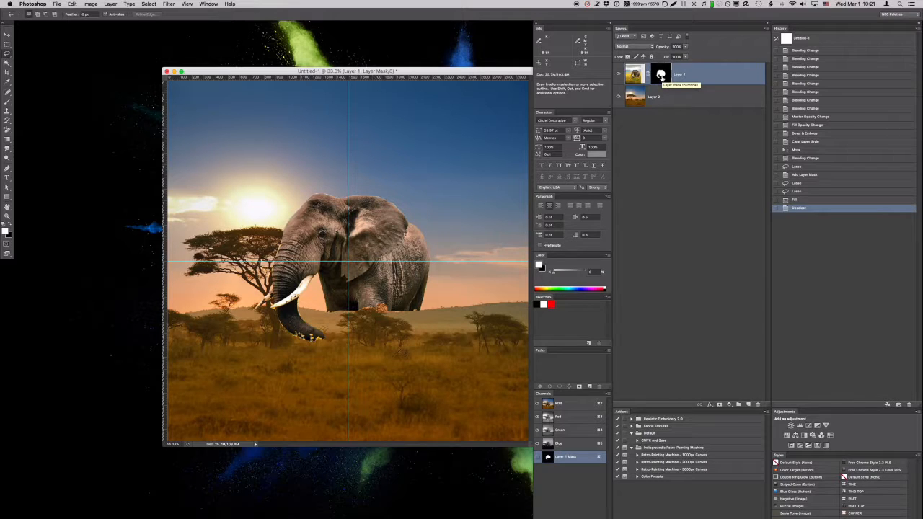
pyautogui.keyDown('shift'); pyautogui.click(661, 75); pyautogui.keyUp('shift')
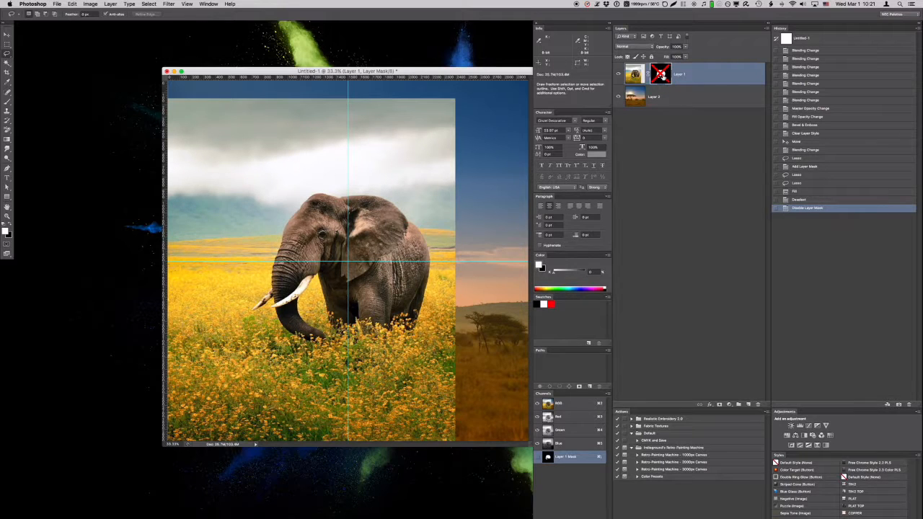
pyautogui.keyDown('shift'); pyautogui.click(660, 74); pyautogui.keyUp('shift')
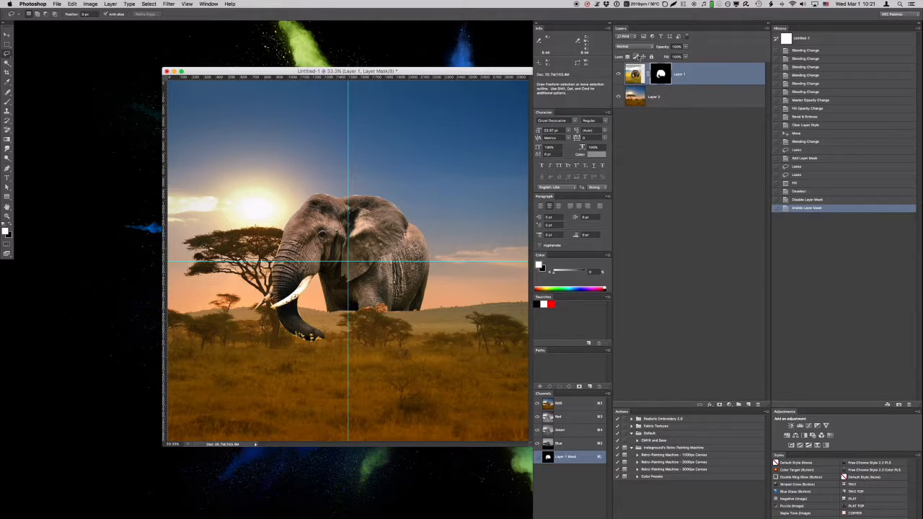
# Try the Overlay blend mode on Layer 1 and set it back to Normal.
pyautogui.click(634, 46)
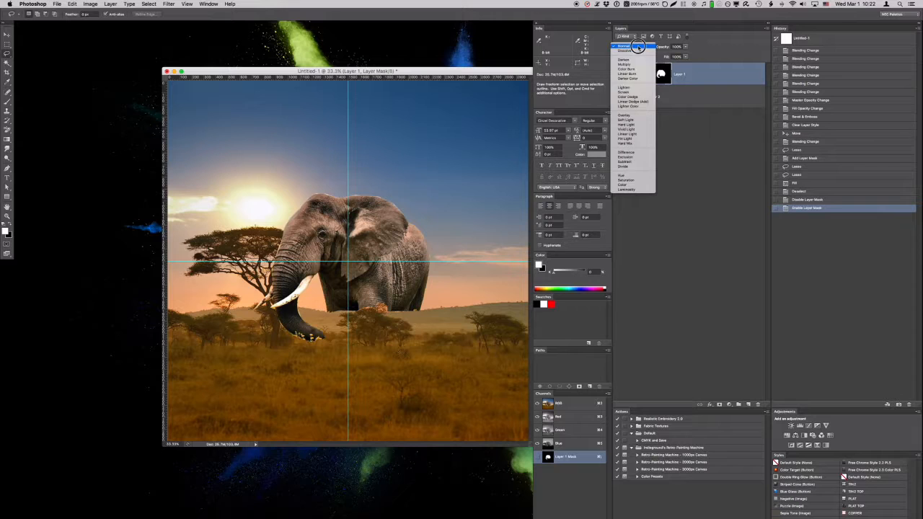
pyautogui.click(624, 115)
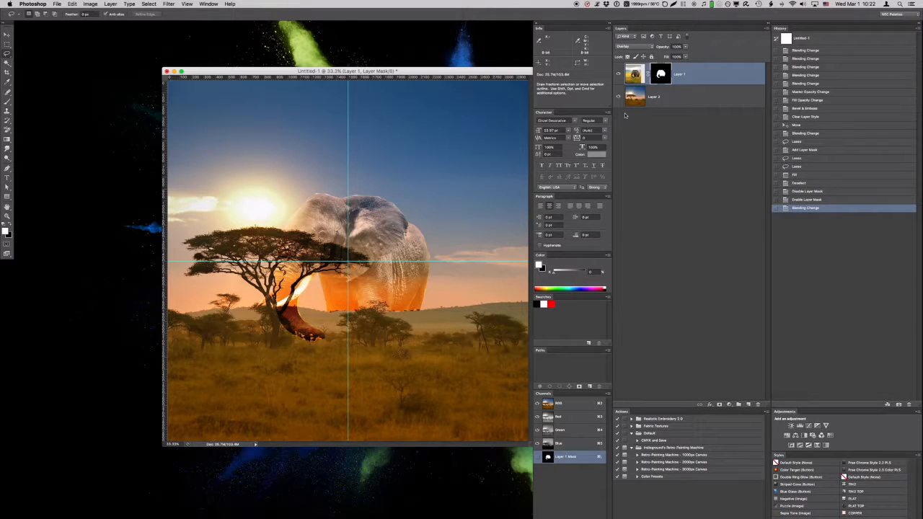
pyautogui.click(644, 47)
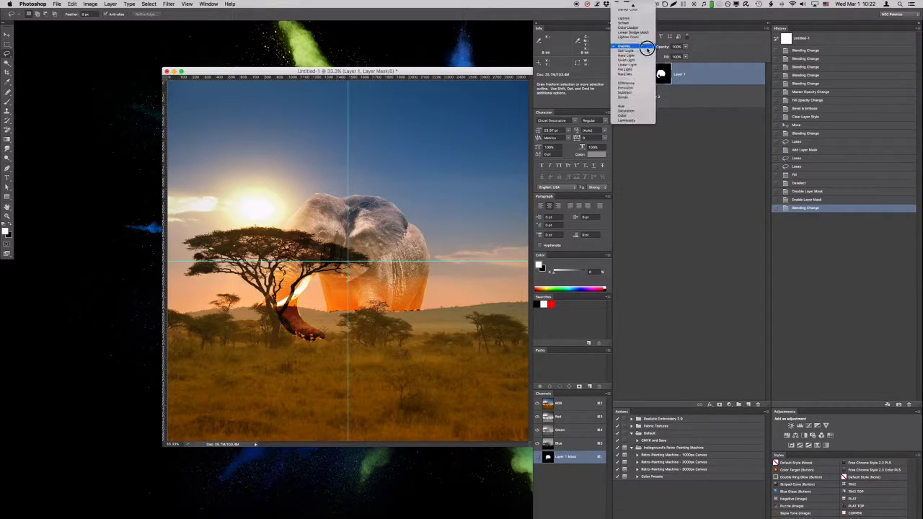
pyautogui.click(627, 7)
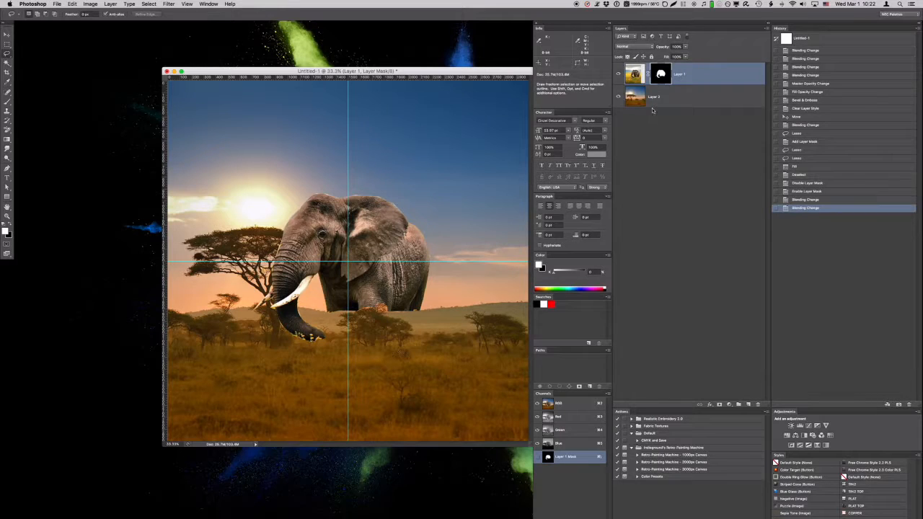
# Disable Layer 1's mask, lasso a freehand area in front of the elephant's head, and add a second freehand area at its back.
pyautogui.keyDown('shift'); pyautogui.click(661, 73); pyautogui.keyUp('shift')
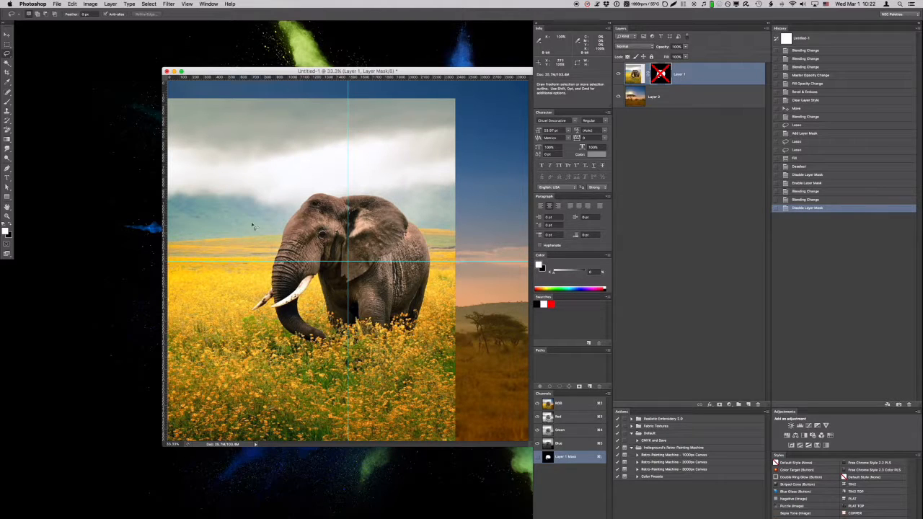
pyautogui.moveTo(243, 214)
pyautogui.mouseDown()
pyautogui.moveTo(260, 187)
pyautogui.moveTo(260, 211)
pyautogui.moveTo(292, 200)
pyautogui.moveTo(285, 226)
pyautogui.moveTo(242, 246)
pyautogui.moveTo(220, 213)
pyautogui.moveTo(228, 203)
pyautogui.moveTo(235, 225)
pyautogui.mouseUp()
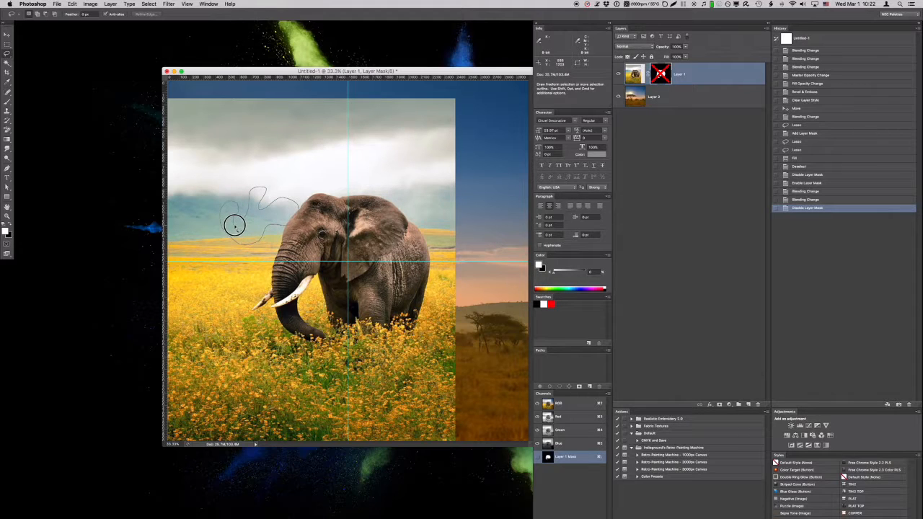
pyautogui.moveTo(235, 226); pyautogui.dragTo(233, 225)
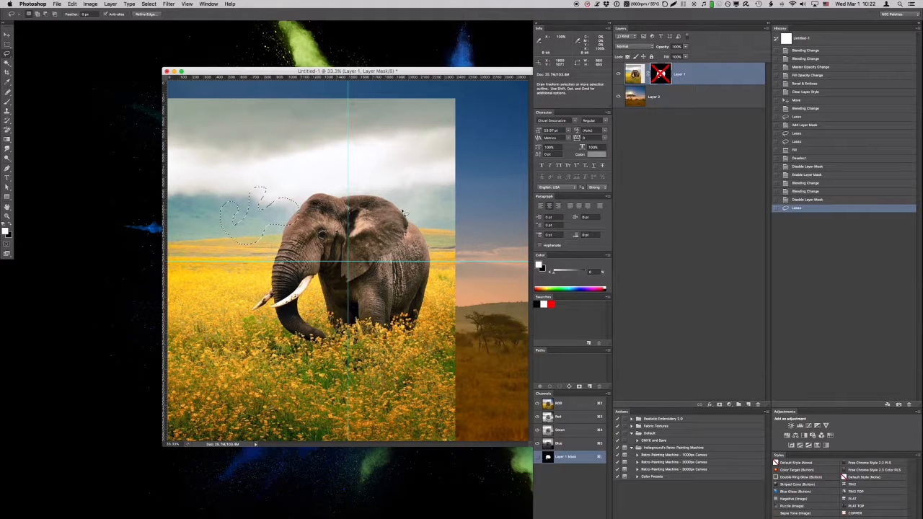
pyautogui.press('shift')
pyautogui.moveTo(405, 213)
pyautogui.mouseDown()
pyautogui.moveTo(394, 192)
pyautogui.moveTo(409, 162)
pyautogui.moveTo(408, 184)
pyautogui.moveTo(427, 183)
pyautogui.moveTo(441, 200)
pyautogui.moveTo(415, 236)
pyautogui.moveTo(365, 213)
pyautogui.moveTo(389, 205)
pyautogui.mouseUp()
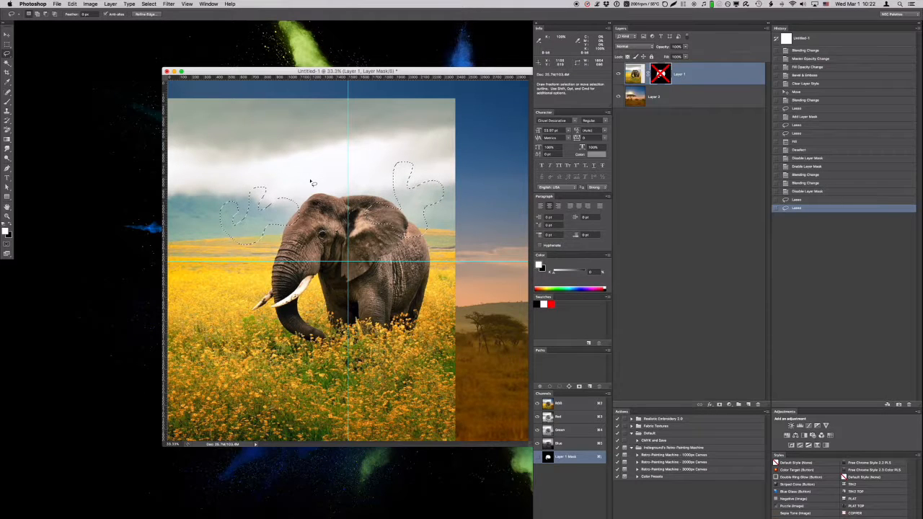
# Subtract a lasso area above the elephant's head, deselect, and draw and discard another freehand selection in front of the head.
pyautogui.press('alt')
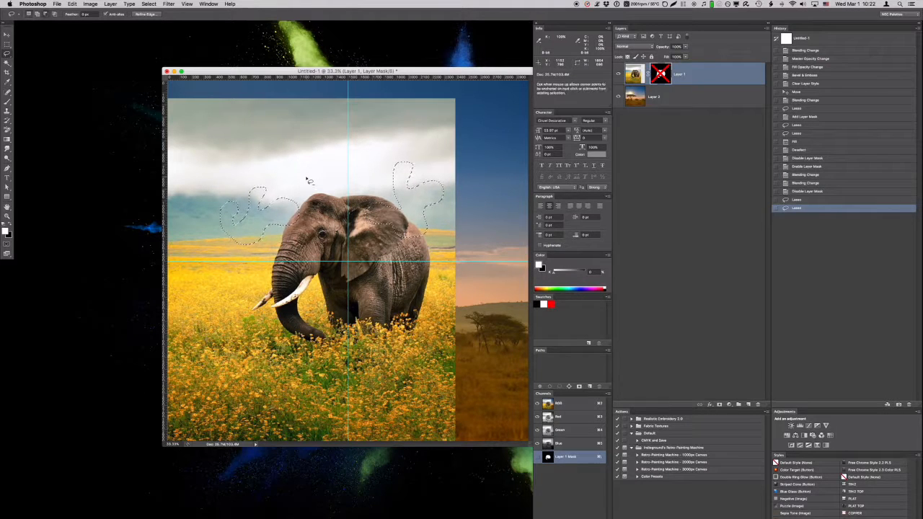
pyautogui.moveTo(307, 181)
pyautogui.mouseDown()
pyautogui.moveTo(279, 215)
pyautogui.moveTo(306, 189)
pyautogui.mouseUp()
pyautogui.press('super+d')
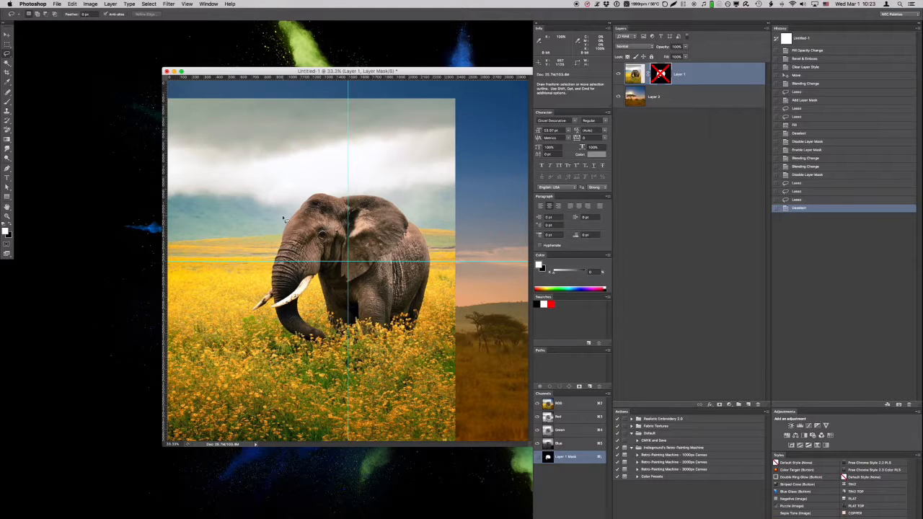
pyautogui.moveTo(260, 216)
pyautogui.mouseDown()
pyautogui.moveTo(250, 170)
pyautogui.moveTo(253, 191)
pyautogui.moveTo(284, 183)
pyautogui.moveTo(285, 218)
pyautogui.moveTo(261, 232)
pyautogui.mouseUp()
pyautogui.click(251, 223)
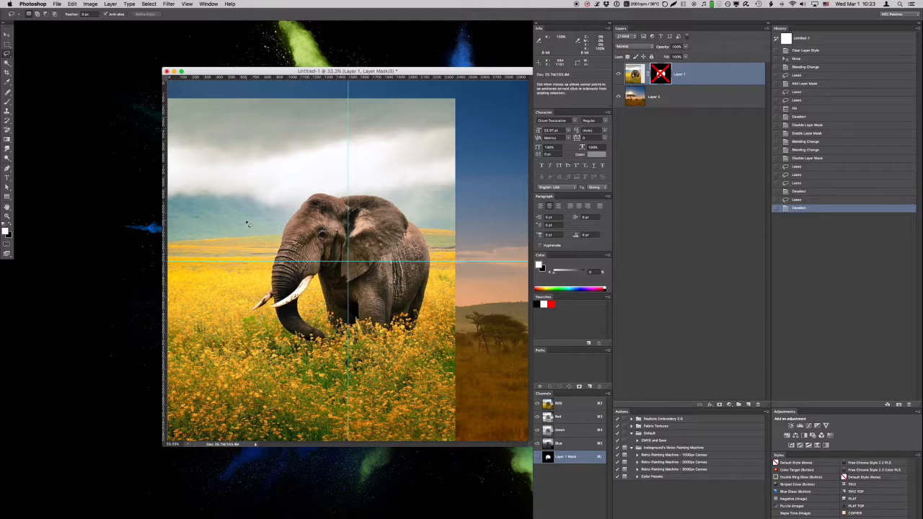
# Use the Lasso tool to outline a straight-sided polygonal selection in front of the elephant's head, and deselect it.
pyautogui.press('alt')
pyautogui.keyDown('alt'); pyautogui.click(247, 221); pyautogui.keyUp('alt')
pyautogui.keyDown('alt'); pyautogui.click(222, 186); pyautogui.keyUp('alt')
pyautogui.keyDown('alt'); pyautogui.click(234, 165); pyautogui.keyUp('alt')
pyautogui.keyDown('alt'); pyautogui.click(267, 165); pyautogui.keyUp('alt')
pyautogui.keyDown('alt'); pyautogui.click(272, 186); pyautogui.keyUp('alt')
pyautogui.keyDown('alt'); pyautogui.click(265, 207); pyautogui.keyUp('alt')
pyautogui.keyDown('alt'); pyautogui.click(265, 227); pyautogui.keyUp('alt')
pyautogui.keyDown('alt'); pyautogui.click(304, 233); pyautogui.keyUp('alt')
pyautogui.keyDown('alt'); pyautogui.click(266, 244); pyautogui.keyUp('alt')
pyautogui.keyDown('alt'); pyautogui.click(200, 233); pyautogui.keyUp('alt')
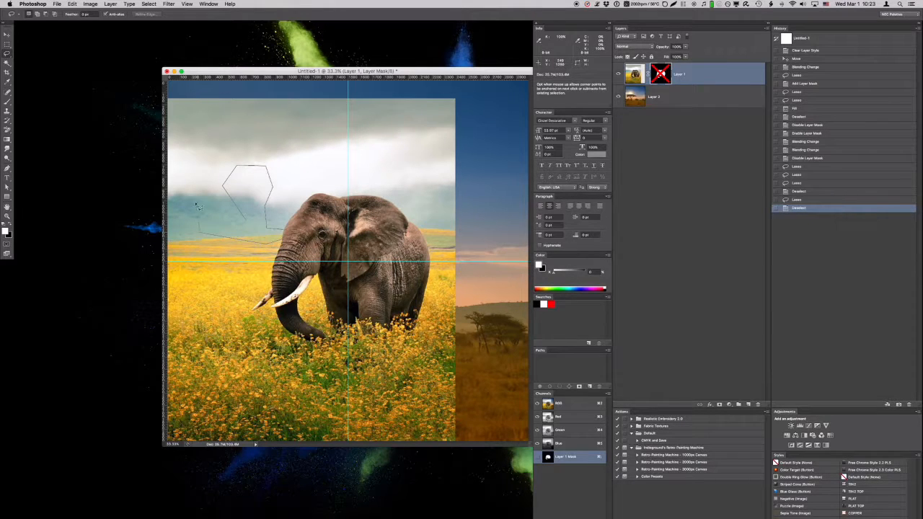
pyautogui.keyDown('alt'); pyautogui.click(245, 220); pyautogui.keyUp('alt')
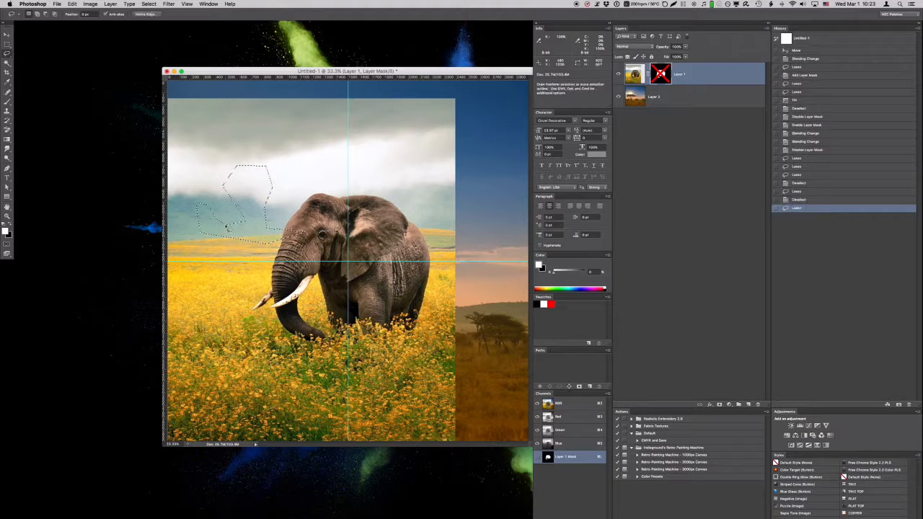
pyautogui.click(296, 187)
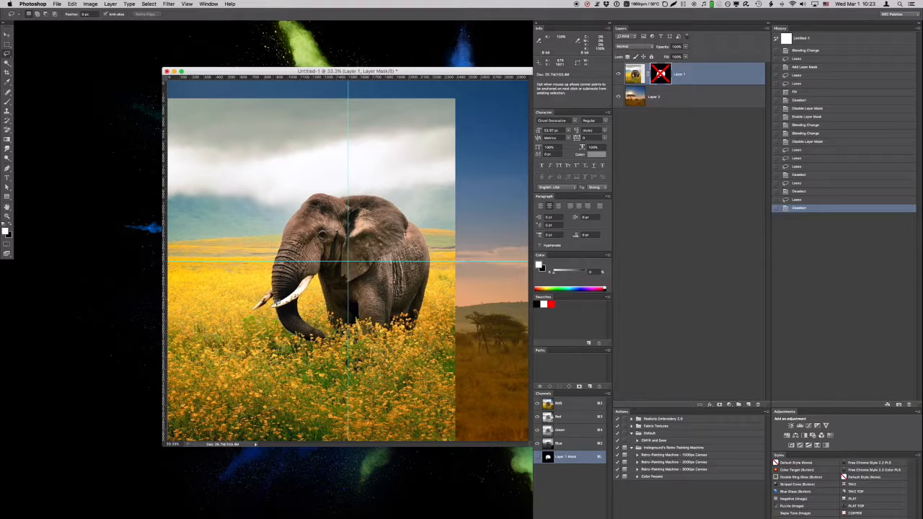
# Draw and deselect a lasso outline mixing freehand and straight segments from the tusk to the sky, and re-enable Layer 1's mask.
pyautogui.moveTo(275, 297); pyautogui.dragTo(271, 283)
pyautogui.keyDown('alt'); pyautogui.click(250, 205); pyautogui.keyUp('alt')
pyautogui.keyDown('alt'); pyautogui.click(293, 155); pyautogui.keyUp('alt')
pyautogui.click(307, 138)
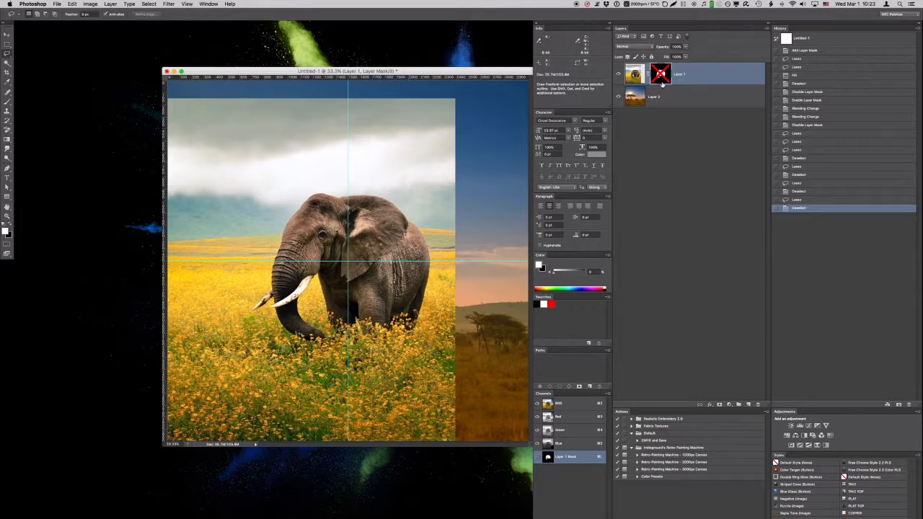
pyautogui.keyDown('shift'); pyautogui.click(661, 73); pyautogui.keyUp('shift')
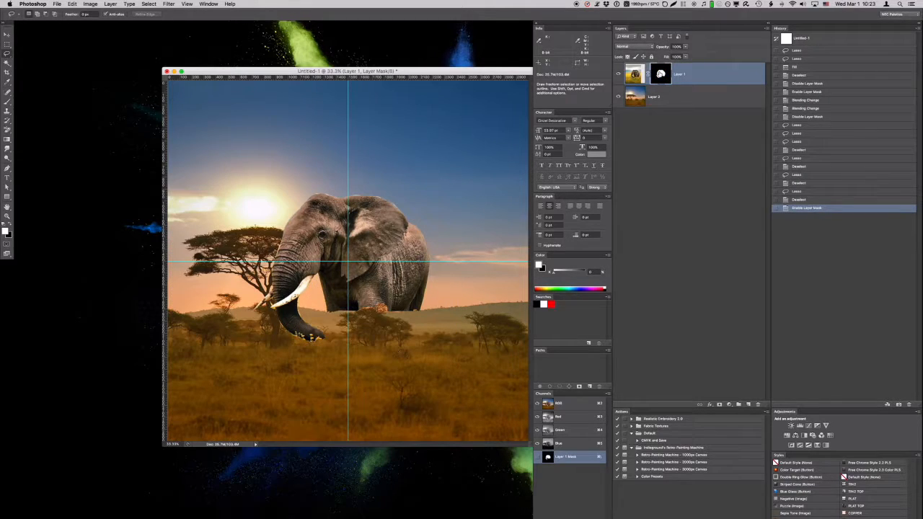